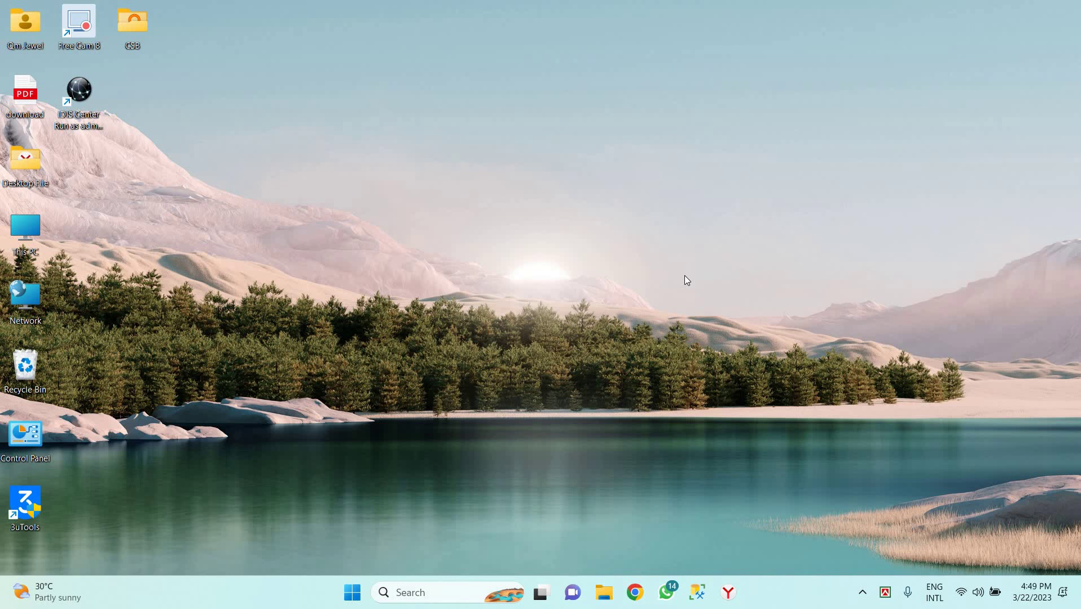
- Switch to Chrome in a maximized window and search Google for "search everything download"
{"action": "left_click", "coordinate": [633, 599]}
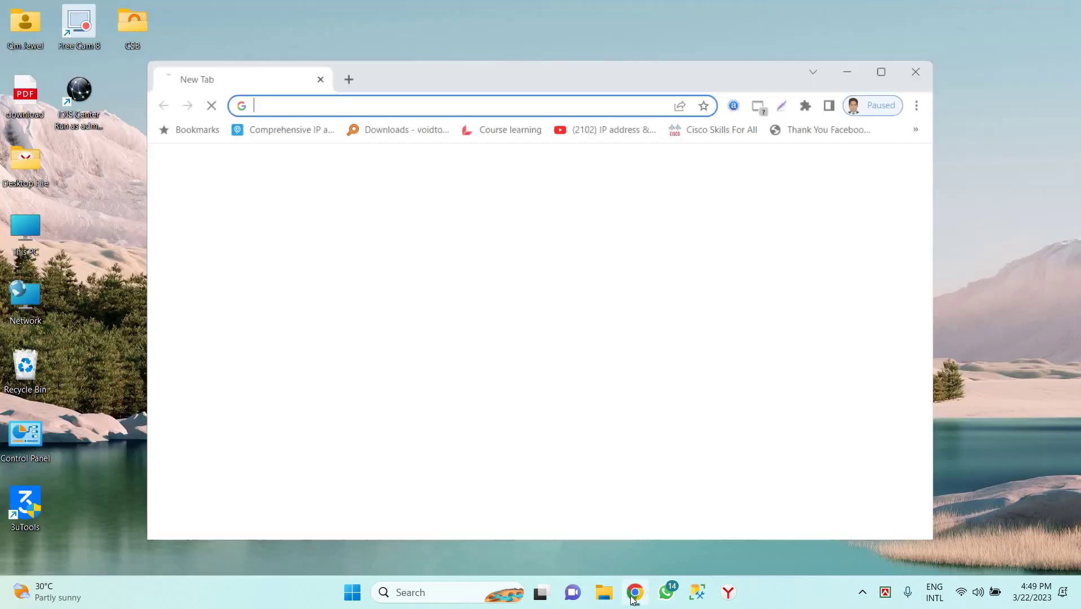
{"action": "left_click", "coordinate": [862, 80]}
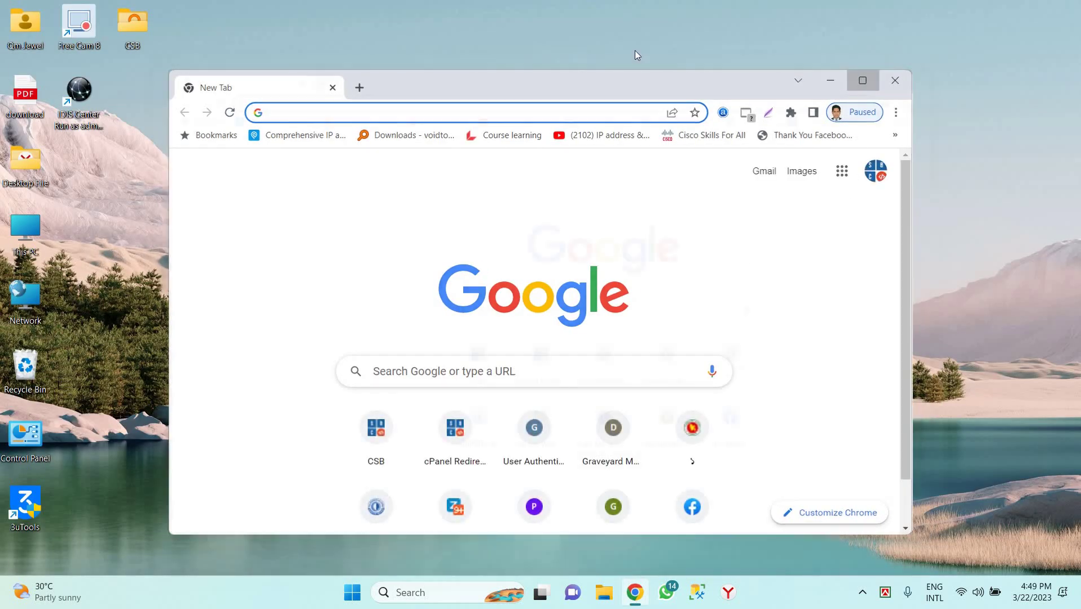
{"action": "left_click", "coordinate": [558, 42]}
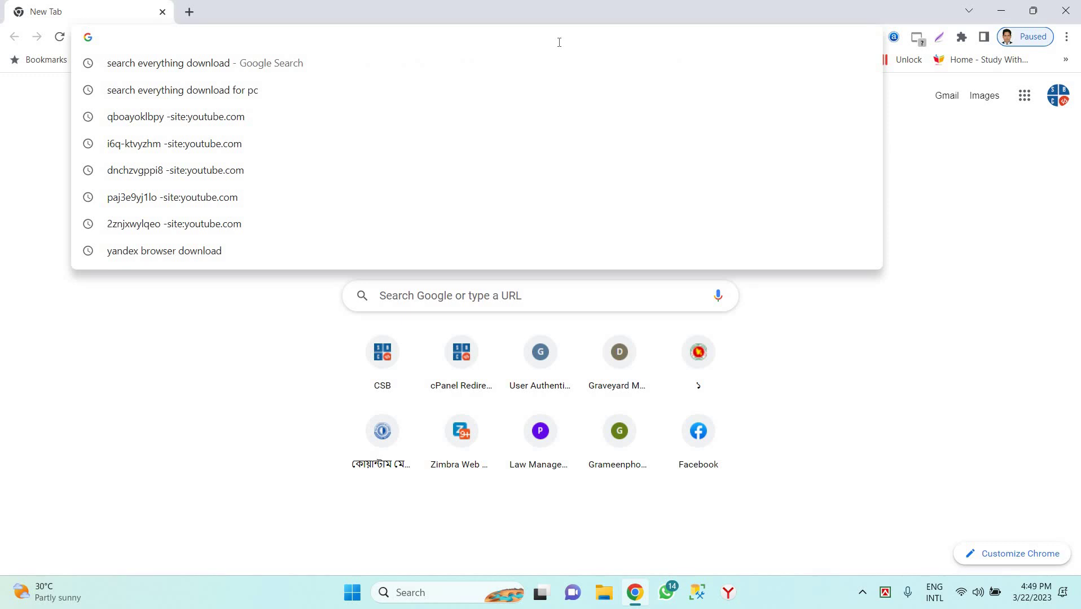
{"action": "type", "text": "sea"}
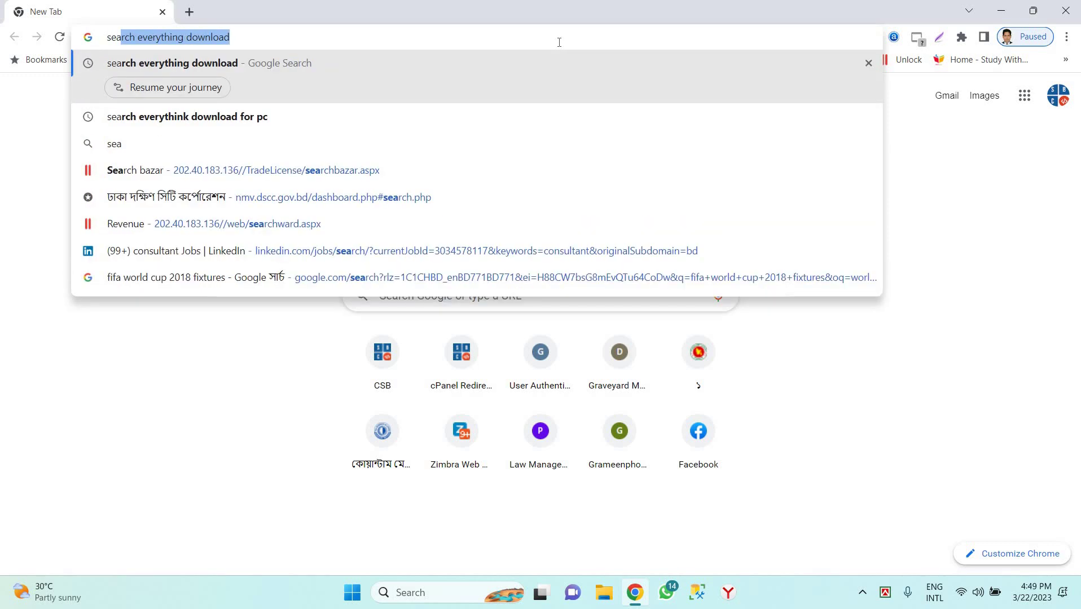
{"action": "type", "text": "rch"}
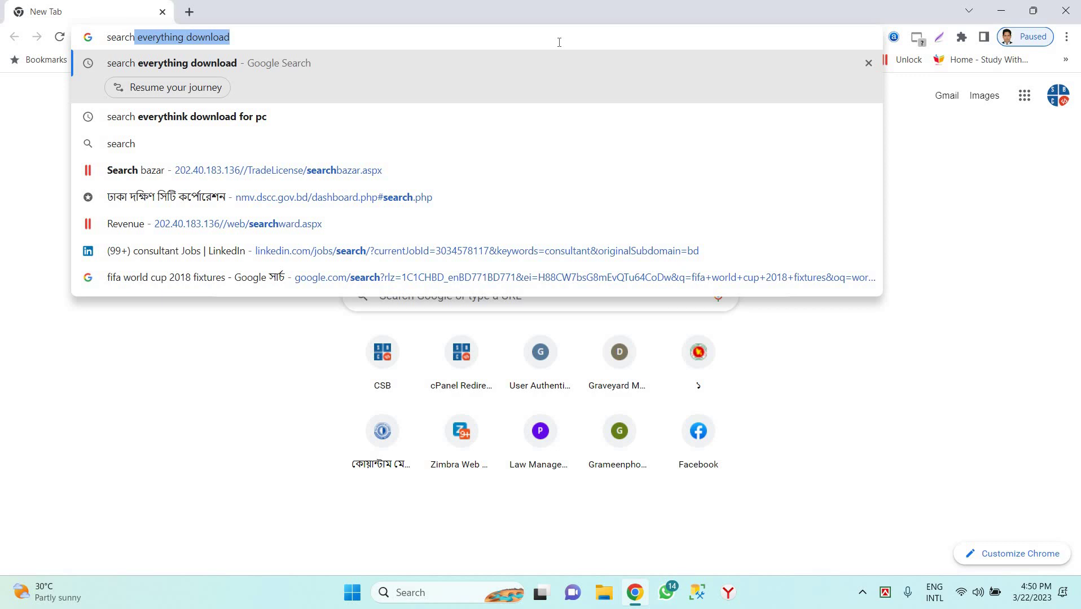
{"action": "key", "text": "Return"}
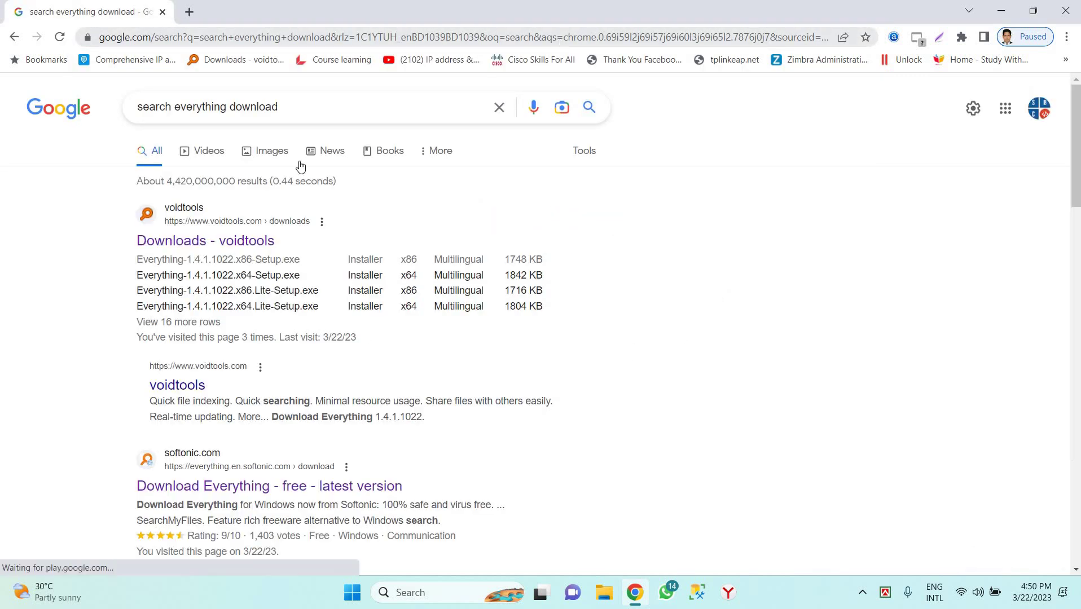
- Download Everything-1.4.1.1022.x64-Setup.exe from the voidtools downloads page and save it to the Desktop
{"action": "left_click", "coordinate": [247, 247]}
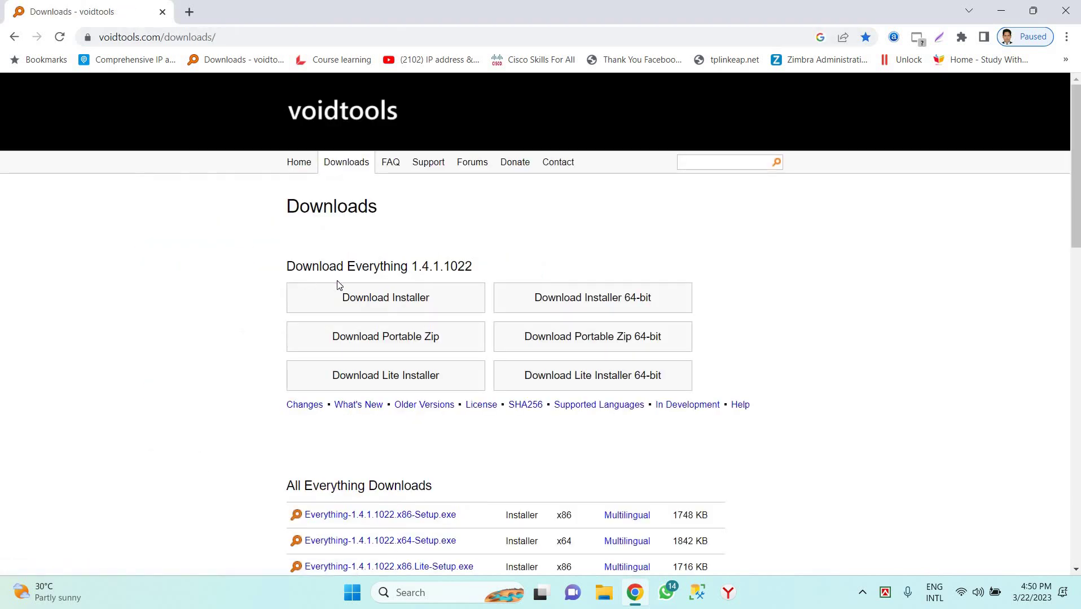
{"action": "scroll", "coordinate": [617, 260], "scroll_direction": "down", "scroll_amount": 6}
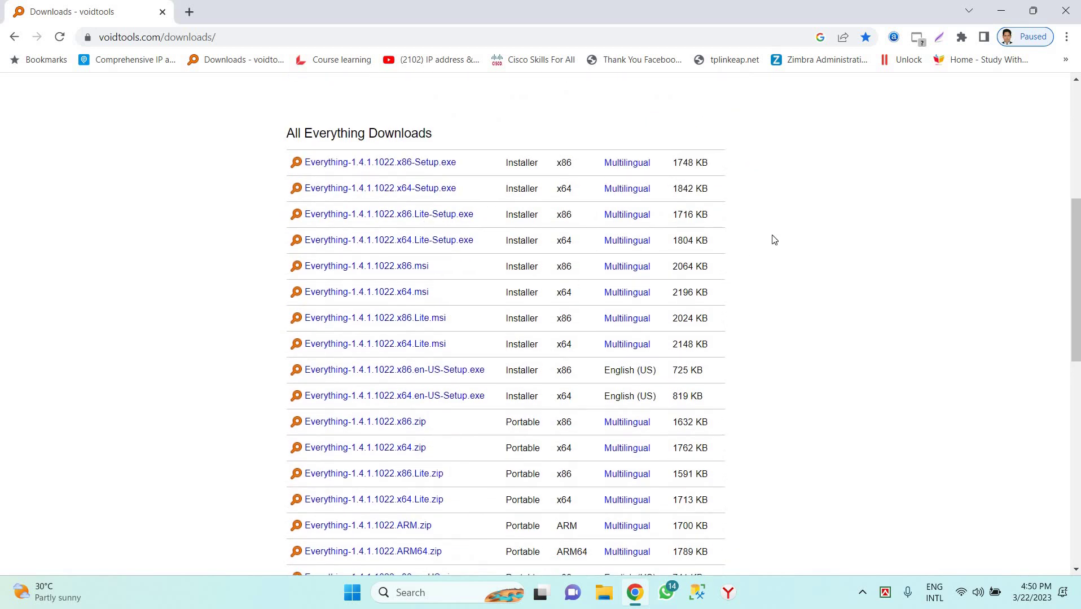
{"action": "left_click", "coordinate": [404, 194]}
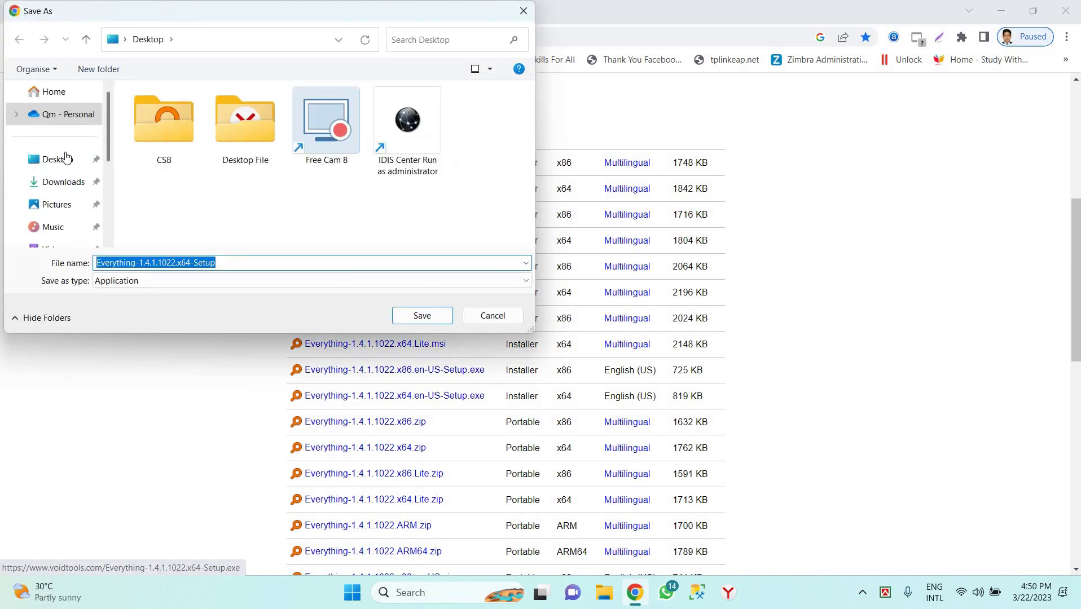
{"action": "left_click", "coordinate": [418, 315]}
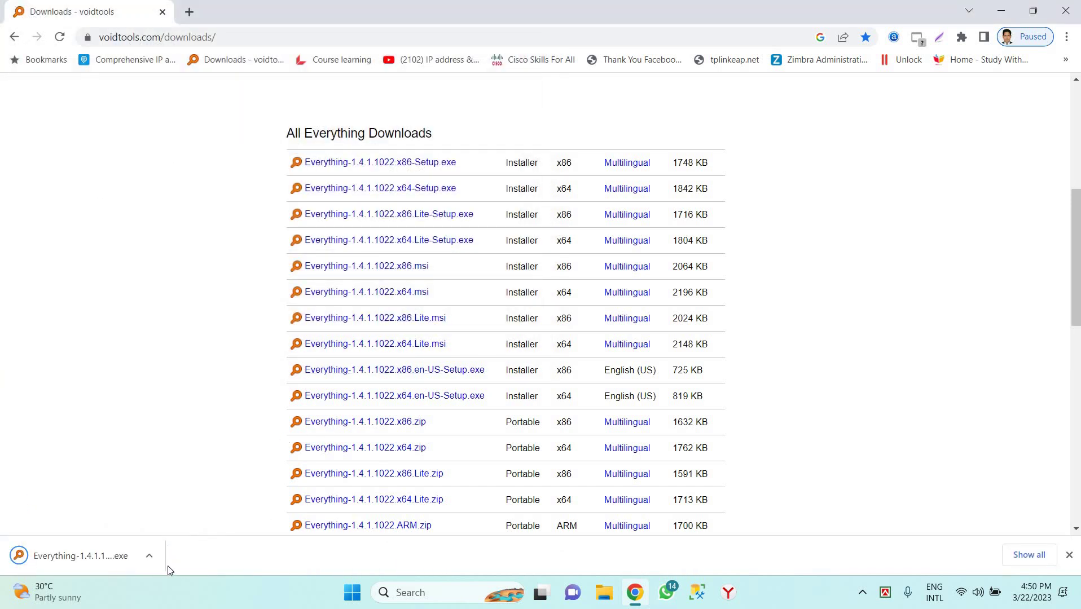
- Install Everything in English (US) to C:\Program Files\Everything with the default options, and run it on finishing
{"action": "left_click", "coordinate": [104, 561]}
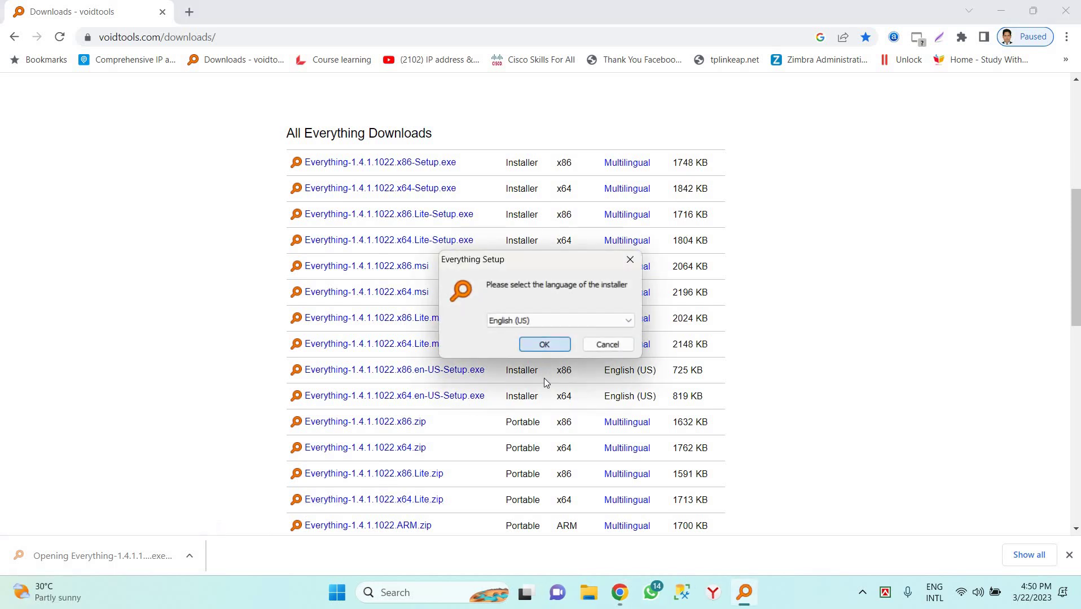
{"action": "left_click", "coordinate": [545, 344]}
{"action": "left_click", "coordinate": [619, 426]}
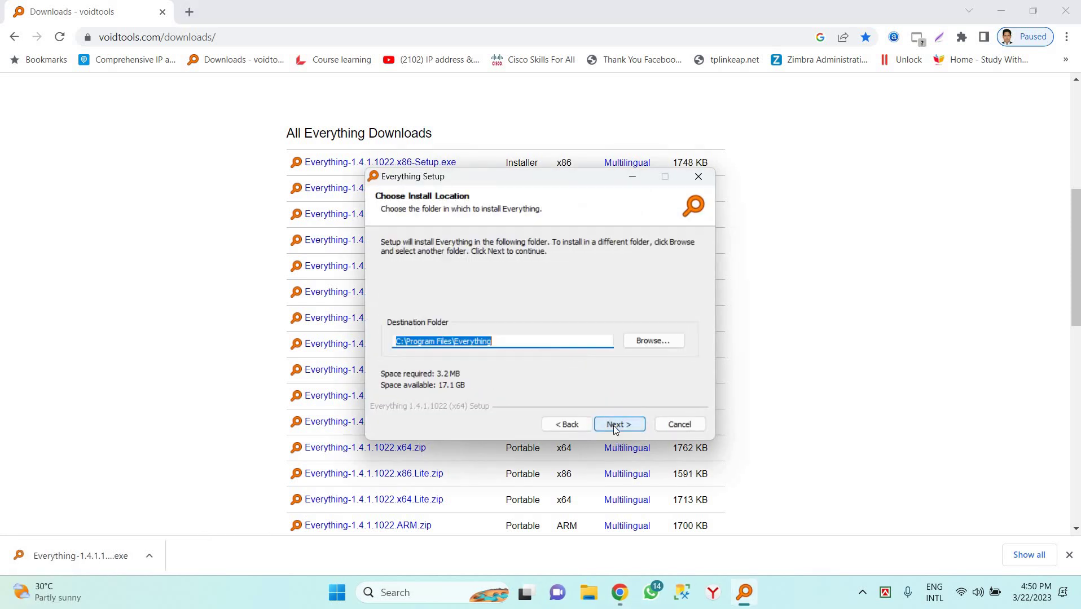
{"action": "left_click", "coordinate": [613, 427]}
{"action": "left_click", "coordinate": [613, 426]}
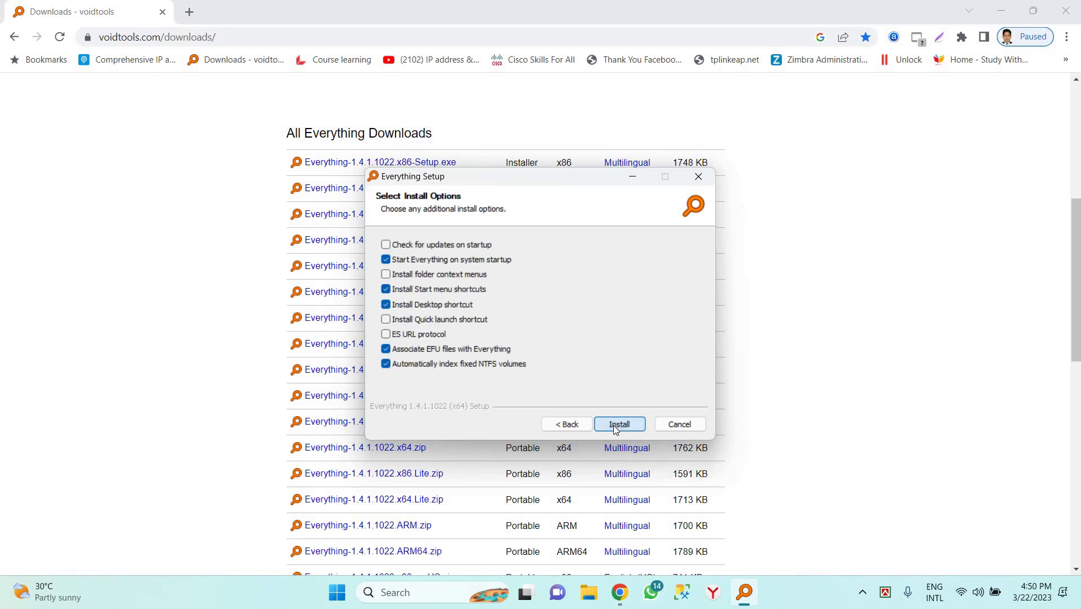
{"action": "left_click", "coordinate": [613, 425]}
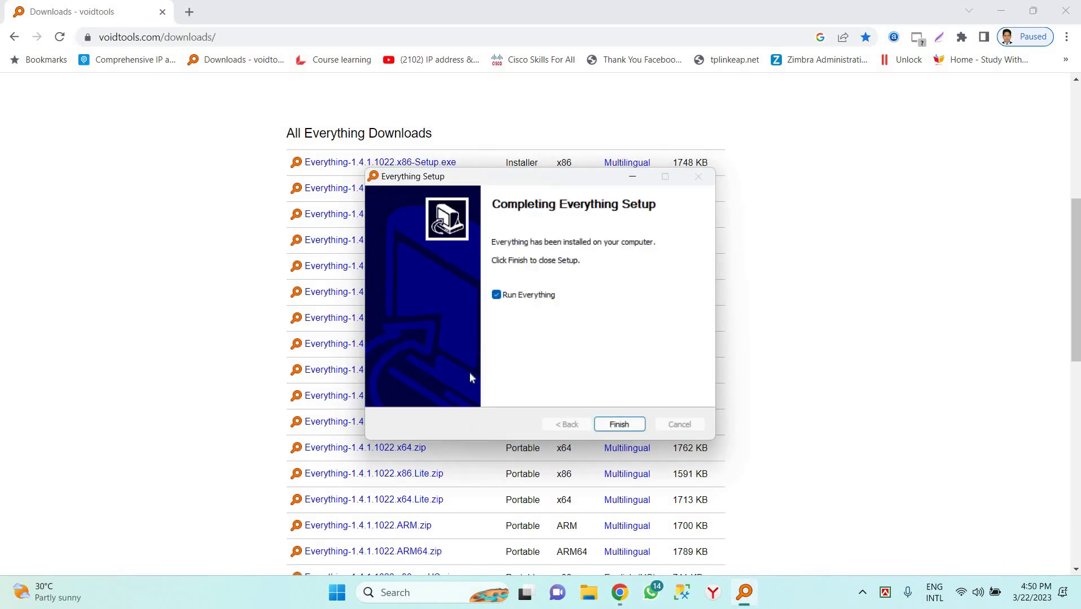
{"action": "left_click", "coordinate": [609, 426]}
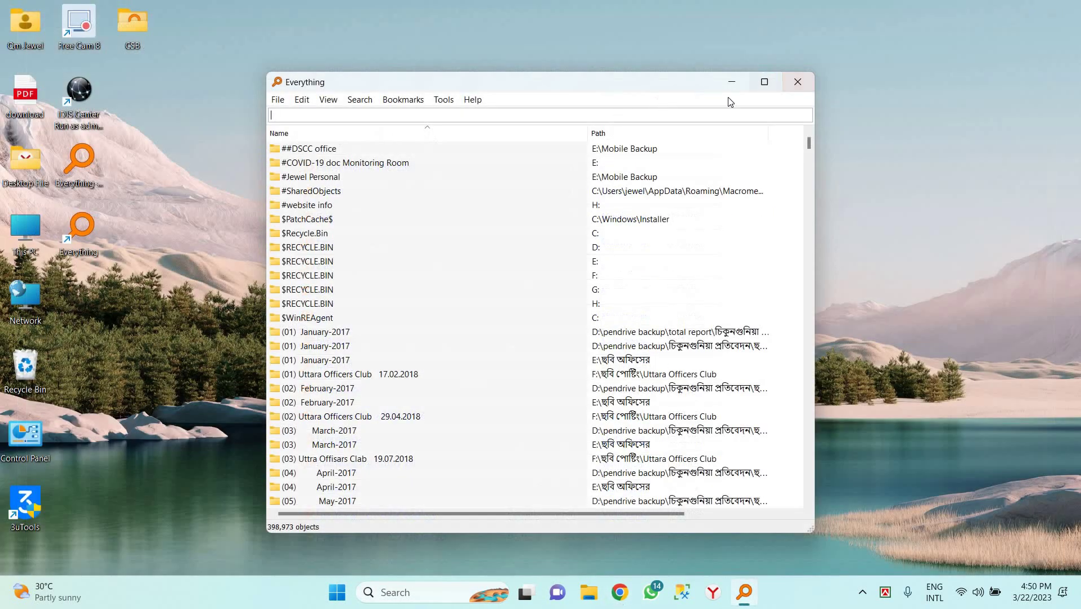
- Maximize the Everything window and search all drives for "quantum"
{"action": "left_click", "coordinate": [764, 82]}
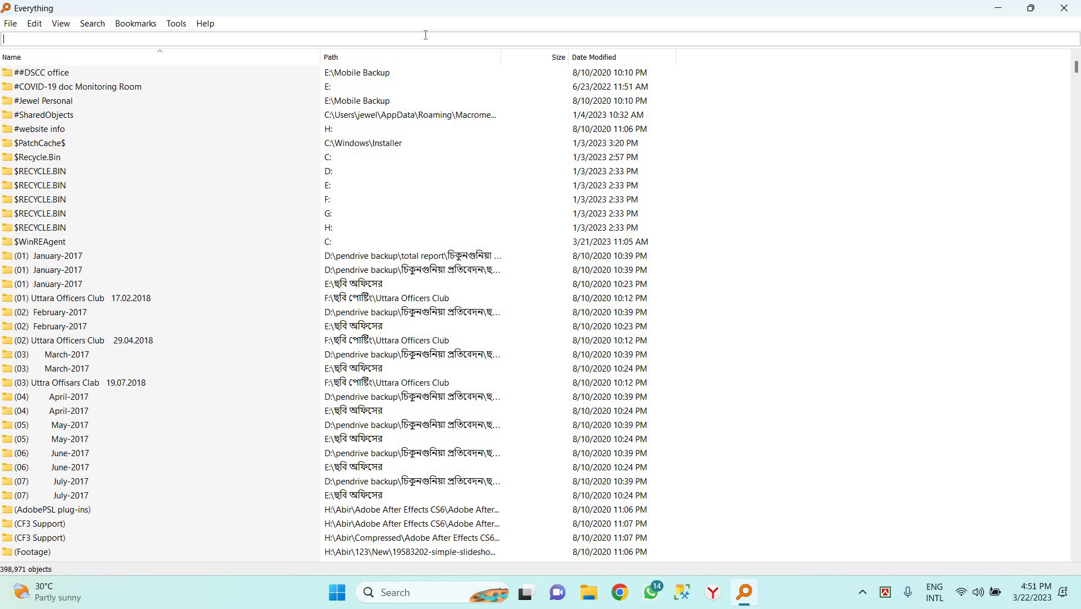
{"action": "type", "text": "quantu"}
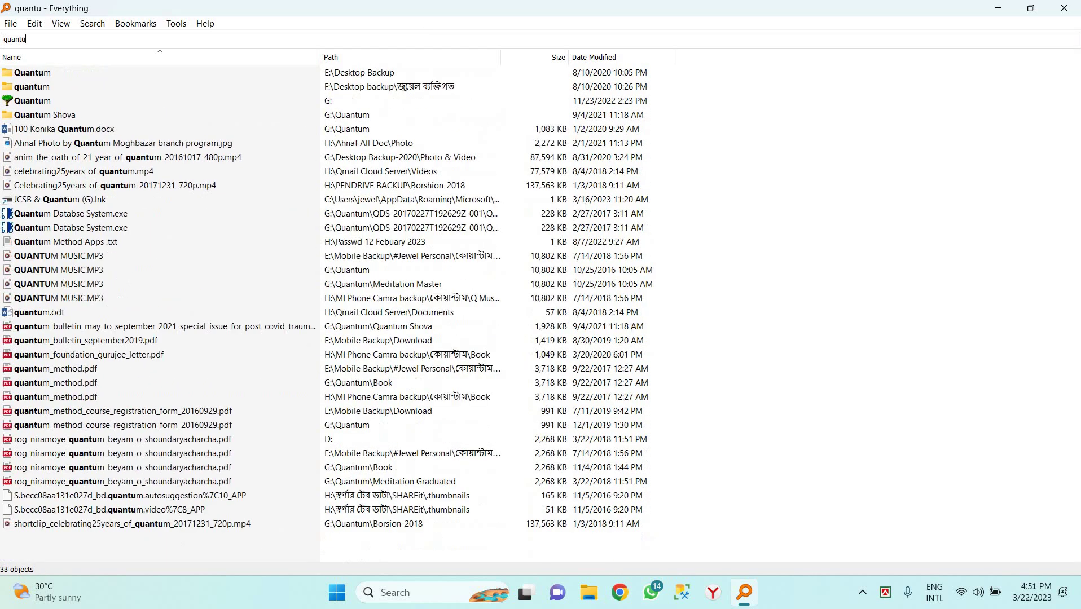
{"action": "type", "text": "m"}
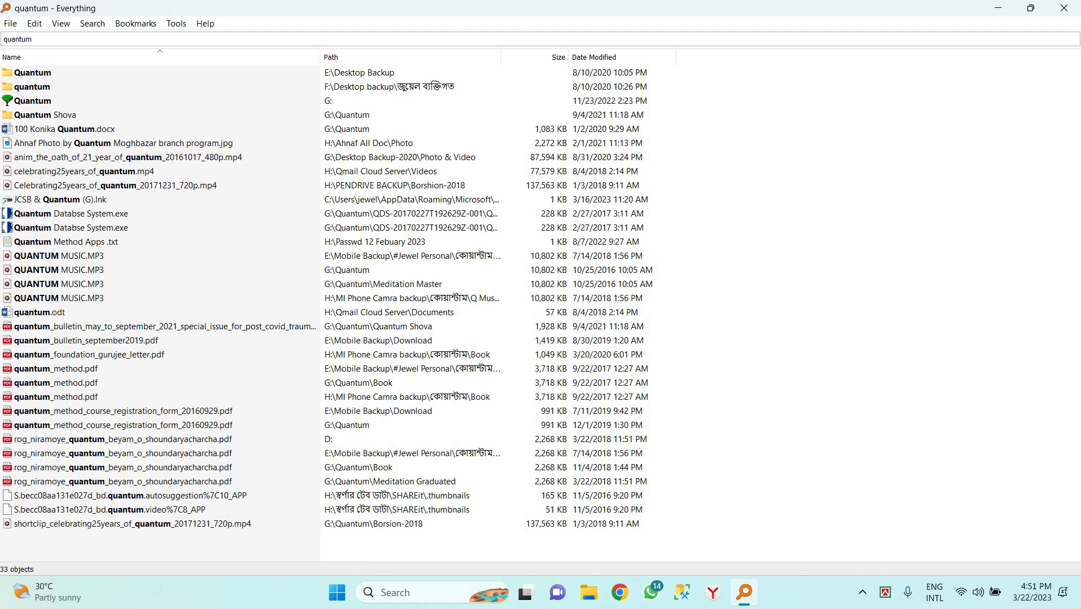
- Open the Quantum folder located on drive G: from the results, view its contents maximized, and close it
{"action": "double_click", "coordinate": [24, 105]}
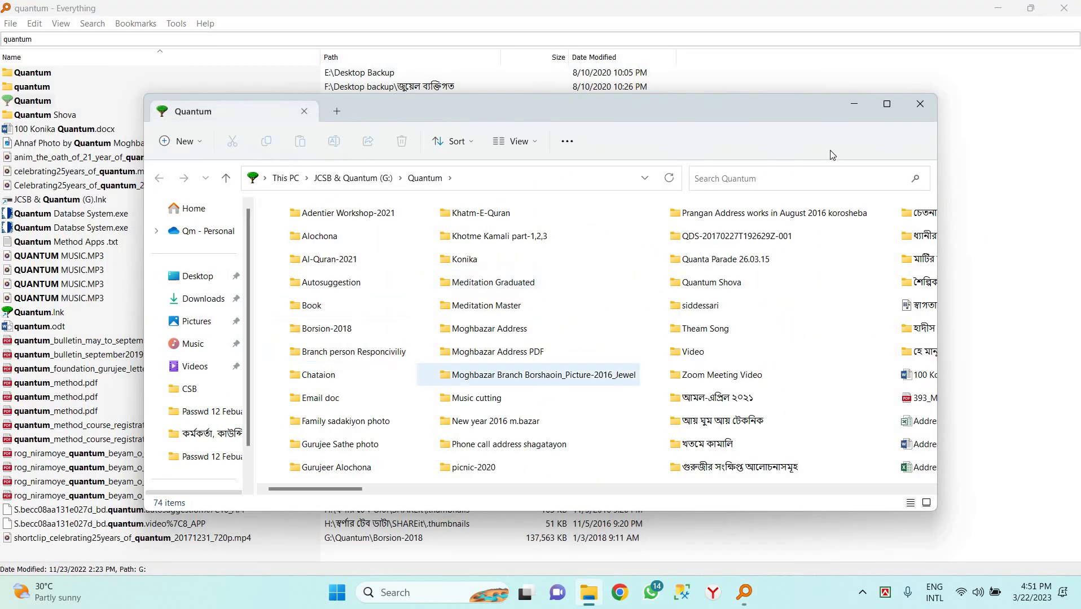
{"action": "left_click", "coordinate": [887, 103]}
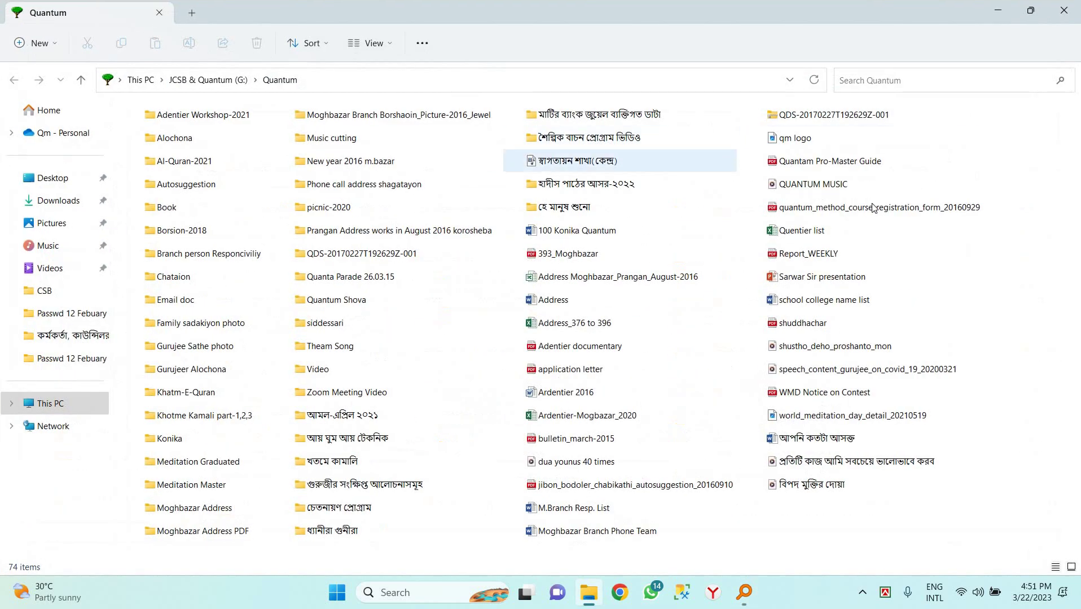
{"action": "left_click", "coordinate": [1063, 10]}
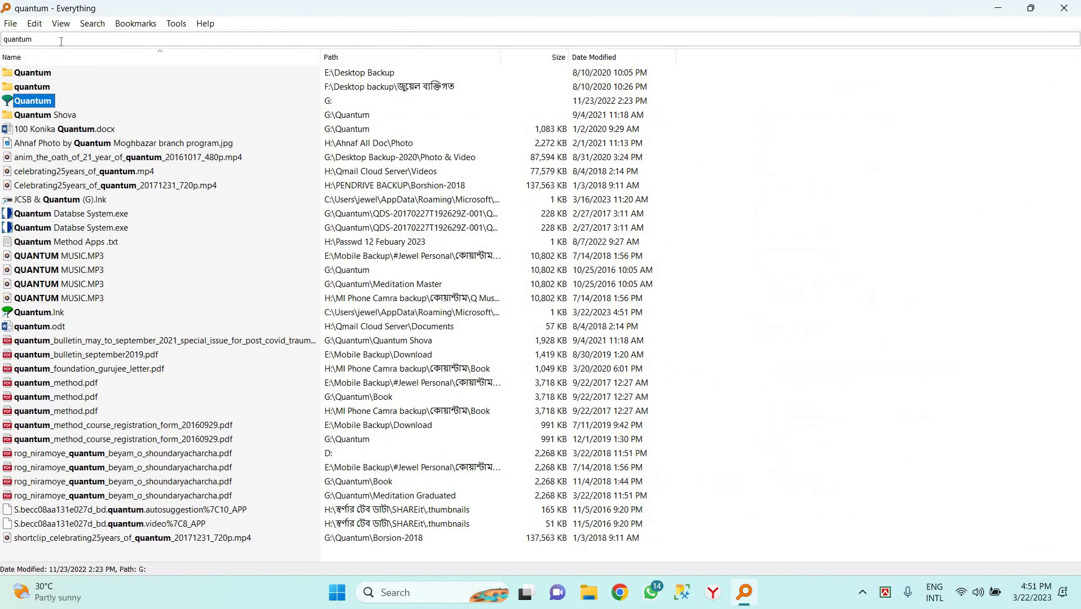
- Search the files for the person's first name, and replace that search with "cctv camra"
{"action": "left_click", "coordinate": [61, 39]}
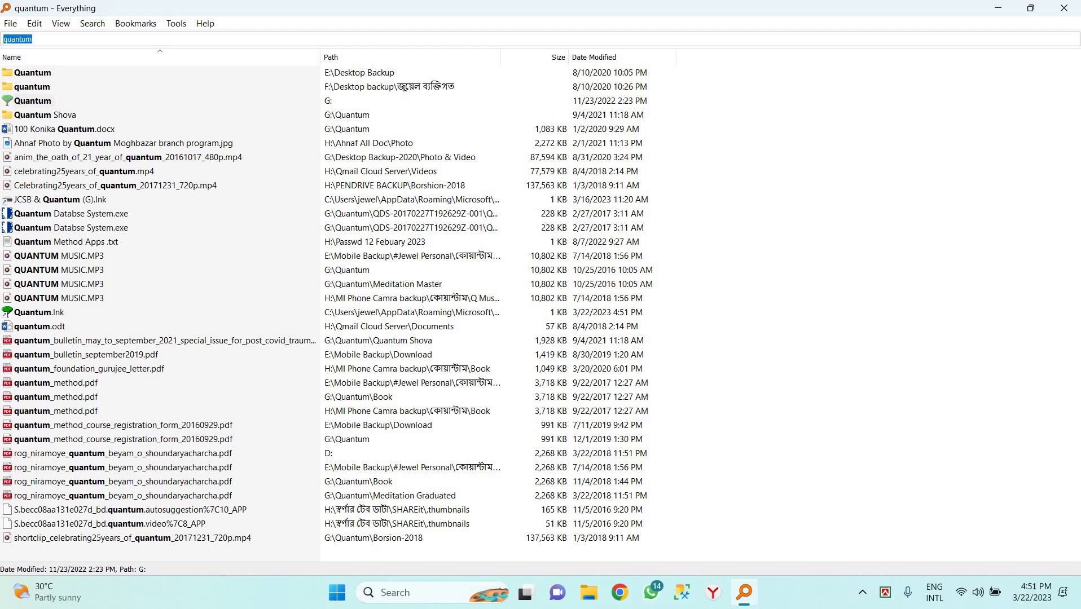
{"action": "type", "text": "jewel"}
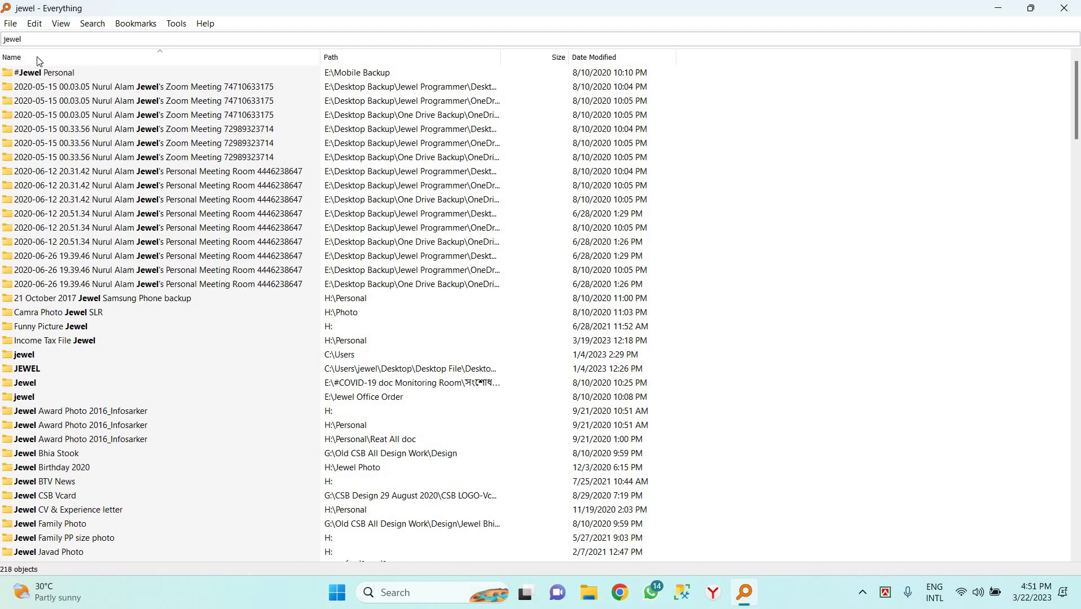
{"action": "left_click", "coordinate": [36, 39]}
{"action": "type", "text": "cctv "}
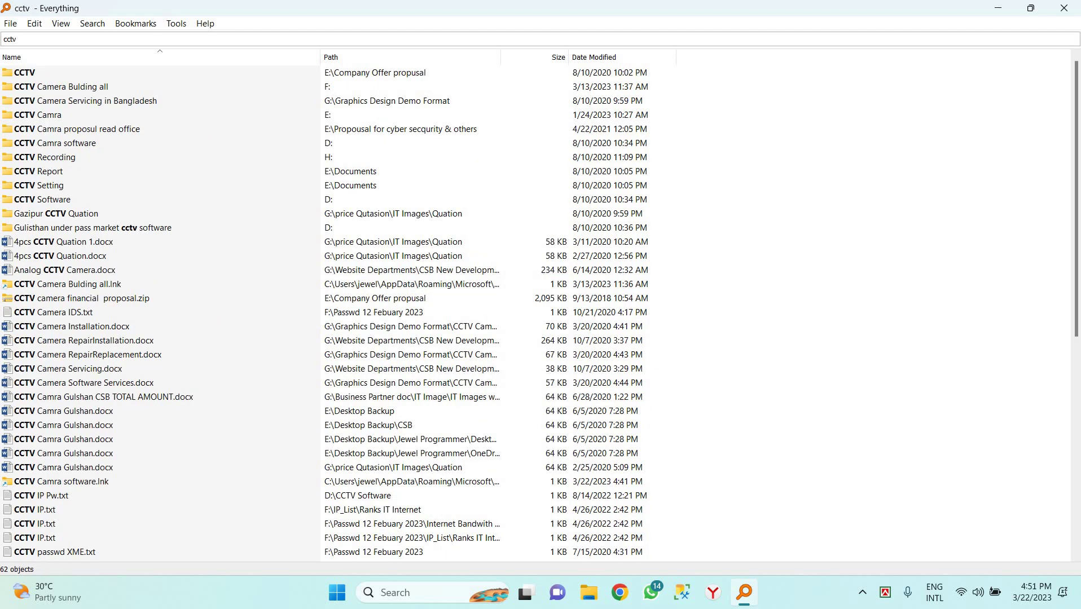
{"action": "type", "text": "camra"}
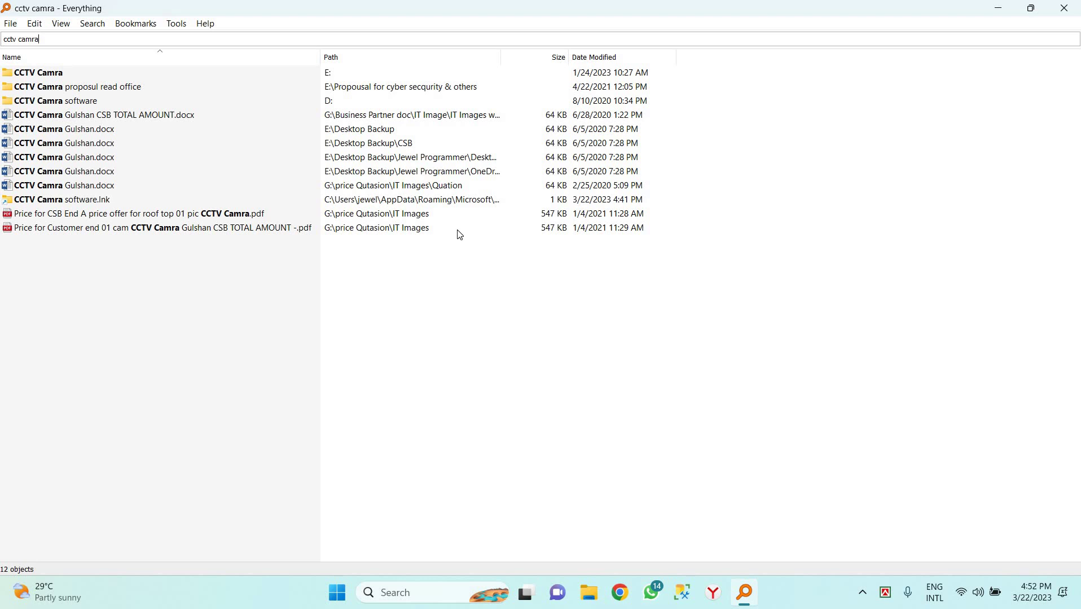
- Clear the search text to list all indexed files and folders again
{"action": "key", "text": "BackSpace"}
{"action": "key", "text": "BackSpace"}
{"action": "key", "text": "BackSpace"}
{"action": "key", "text": "BackSpace"}
{"action": "key", "text": "BackSpace"}
{"action": "key", "text": "BackSpace"}
{"action": "key", "text": "BackSpace"}
{"action": "key", "text": "BackSpace"}
{"action": "key", "text": "BackSpace"}
{"action": "key", "text": "BackSpace"}
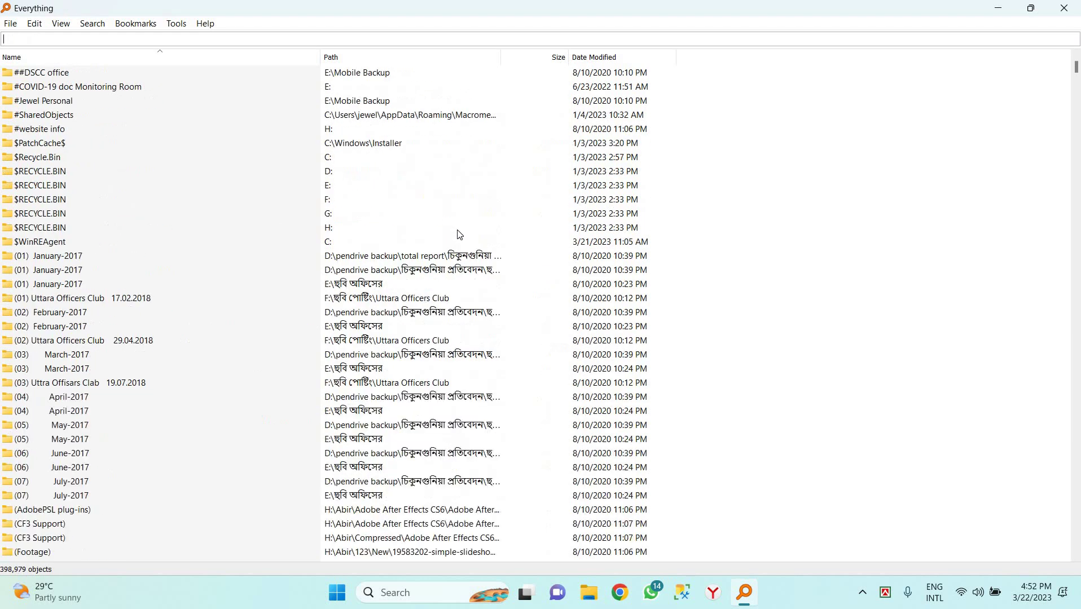